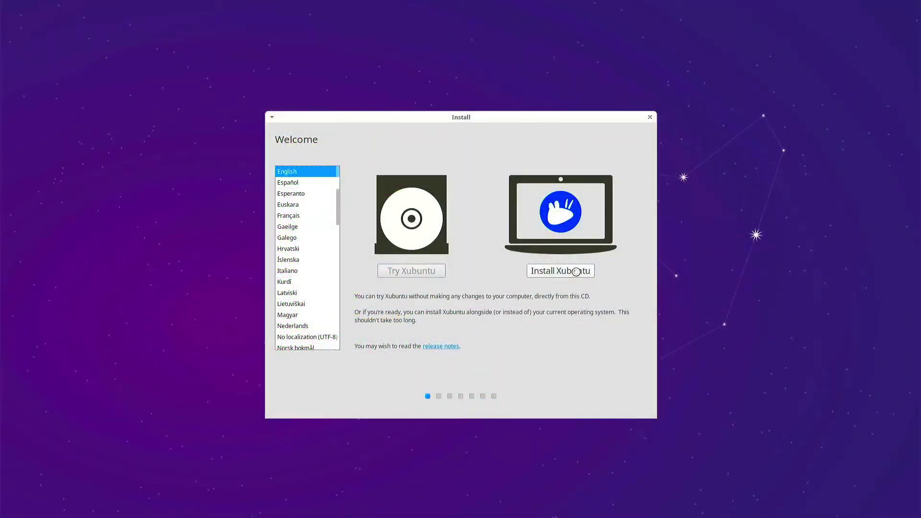
Step: Start the Xubuntu installation and choose the German keyboard layout
left_click(575, 271)
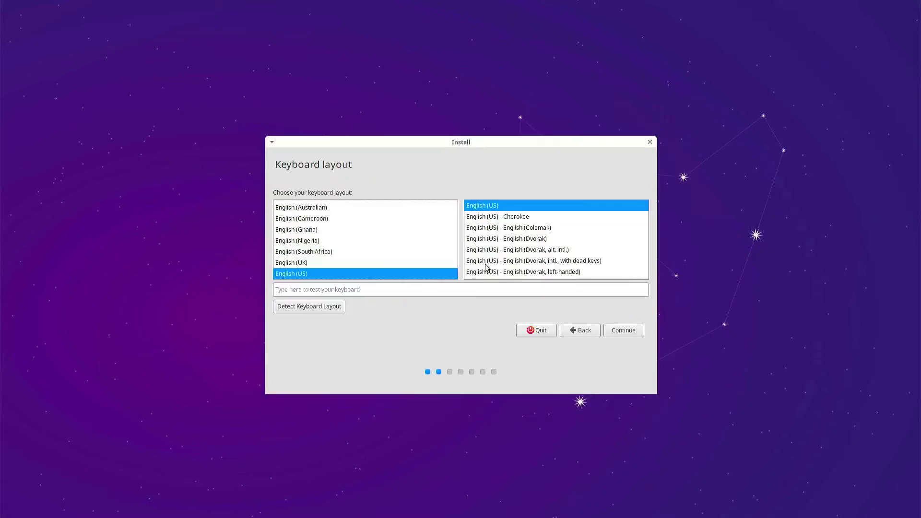
key("Down")
key("Down")
key("Down")
key("Down")
key("Down")
key("Down")
key("Down")
key("Down")
key("Down")
key("Down")
key("Down")
key("Down")
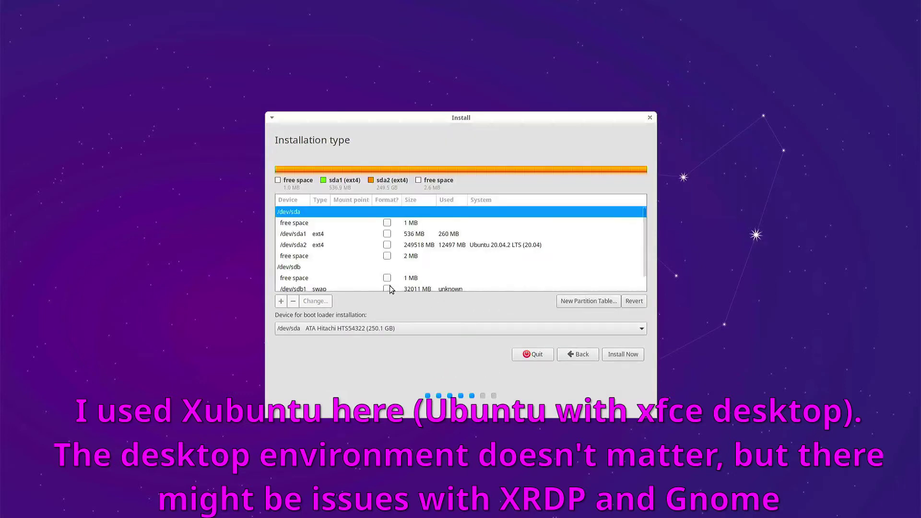
Step: Give both /dev/sda and /dev/sdb new empty partition tables
left_click(583, 302)
left_click(636, 299)
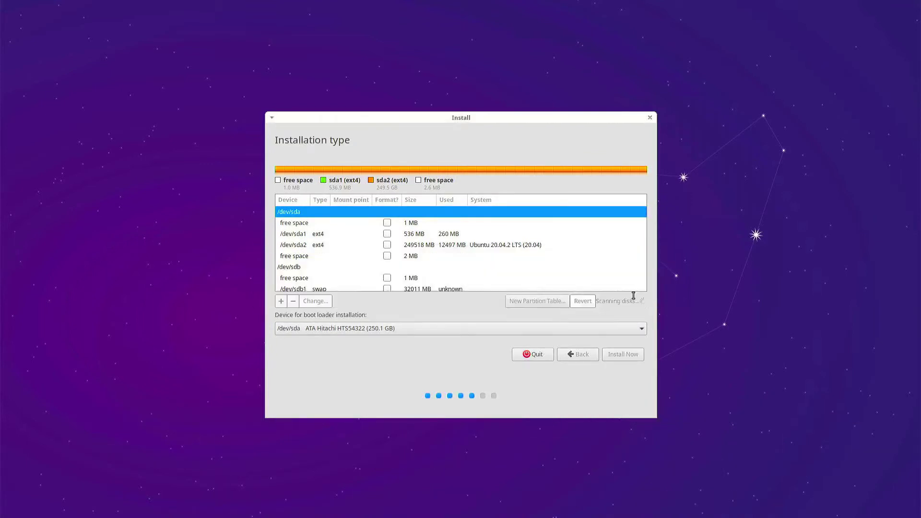
left_click(354, 235)
left_click(610, 301)
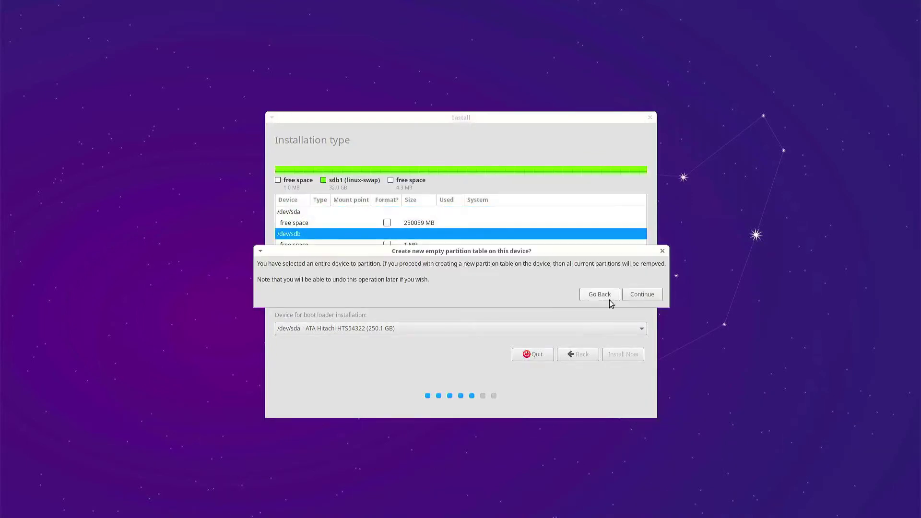
left_click(634, 299)
Step: Create a 510 MB ext4 partition mounted at /boot in the /dev/sda free space
left_click(351, 210)
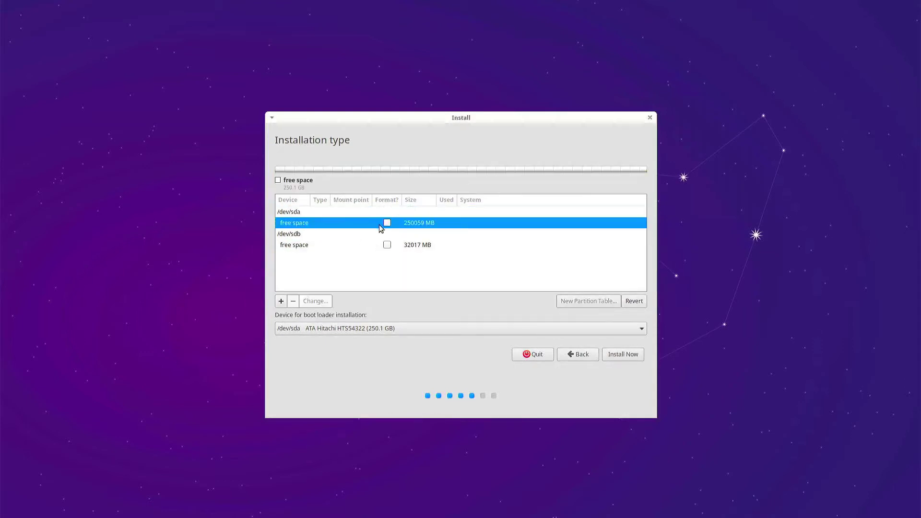
left_click(281, 301)
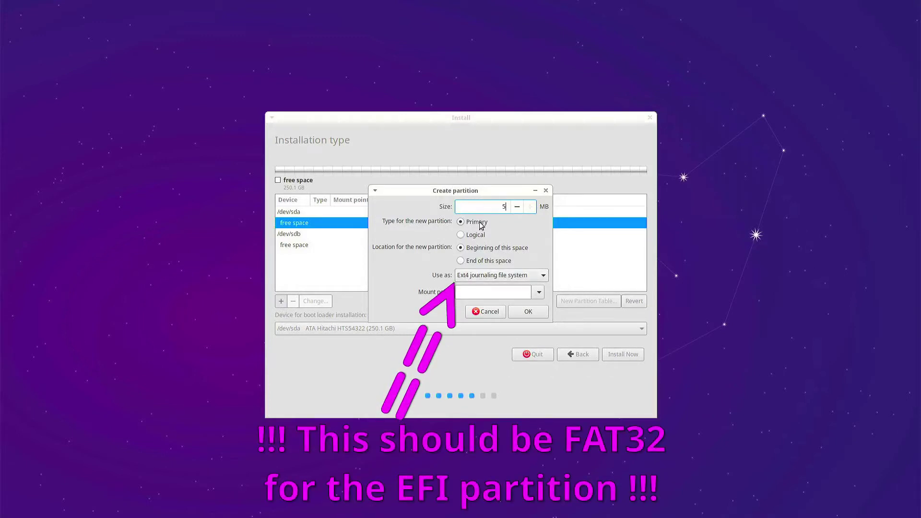
left_click(538, 291)
left_click(517, 321)
left_click(530, 313)
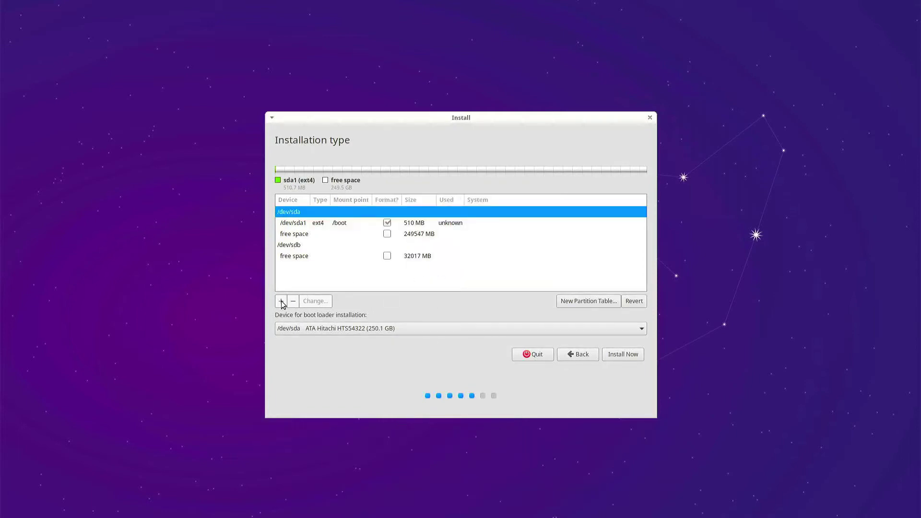
Step: Add a 249546 MB ext4 root on /dev/sda and 32015 MB swap on /dev/sdb, then Install Now
left_click(311, 233)
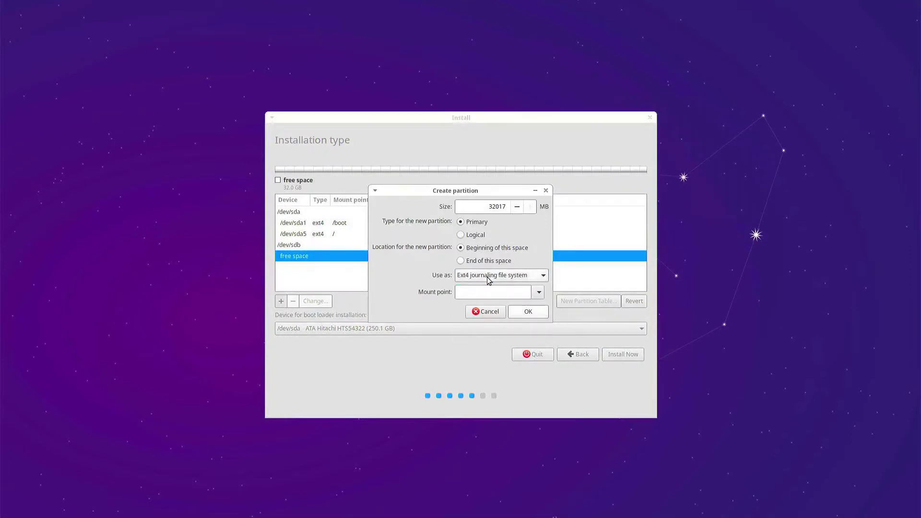
left_click(489, 275)
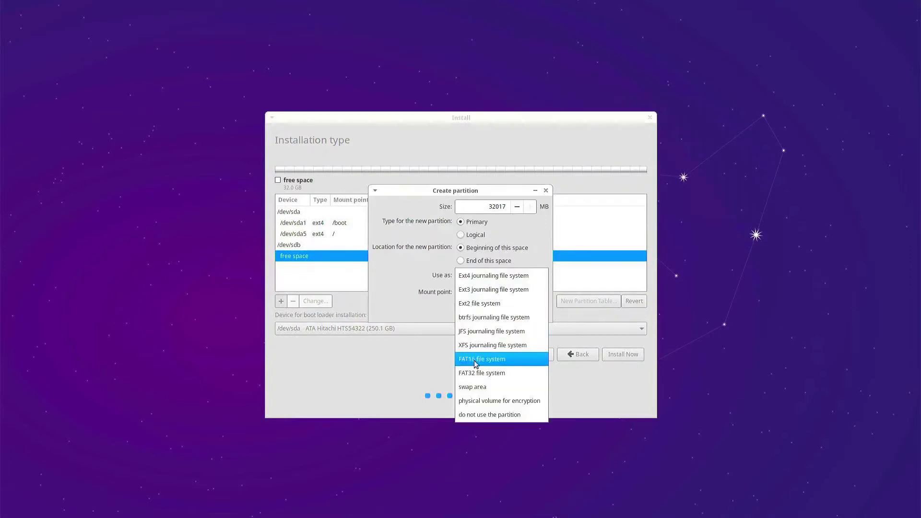
left_click(494, 353)
left_click(528, 311)
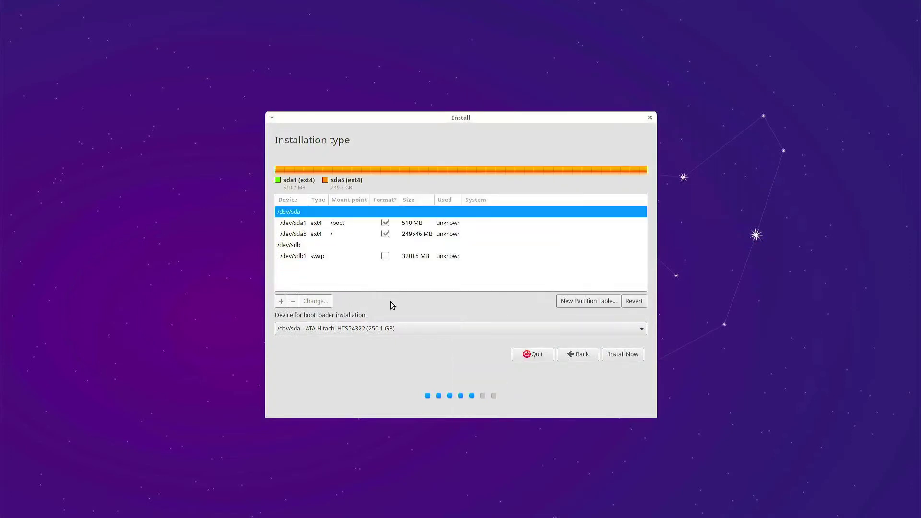
left_click(385, 255)
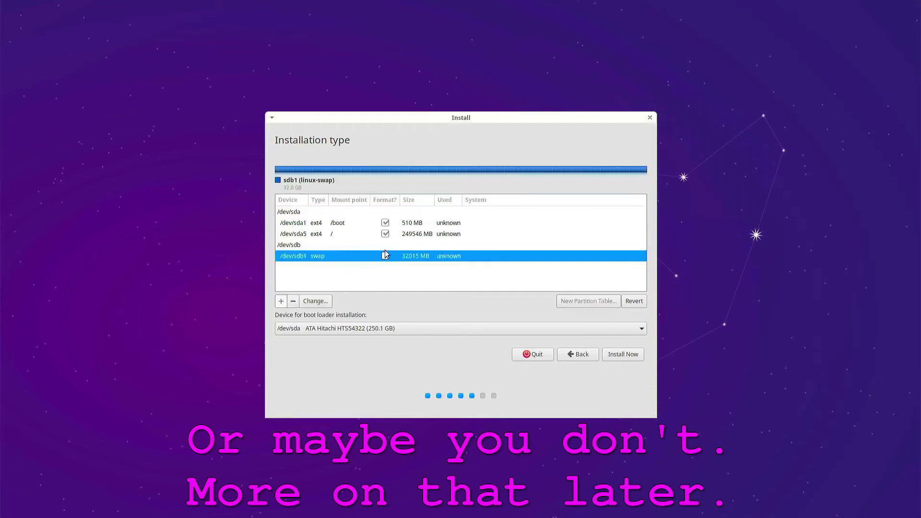
left_click(621, 354)
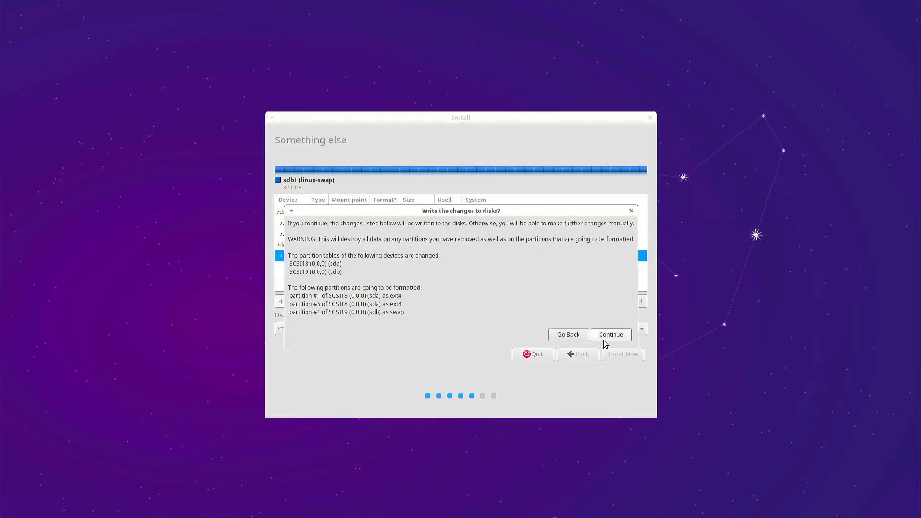
Step: Write the disk changes, keep the timezone, and enter the user account details and password
left_click(605, 338)
left_click(624, 353)
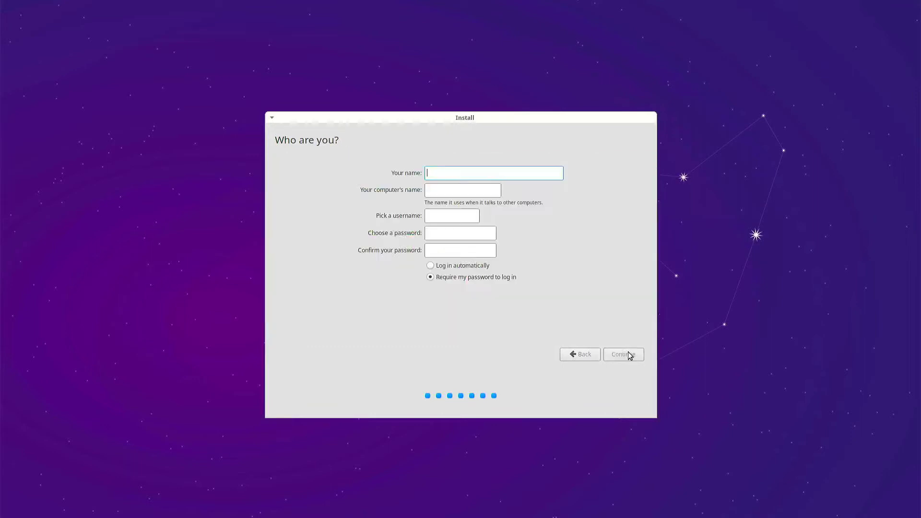
type("Yukati")
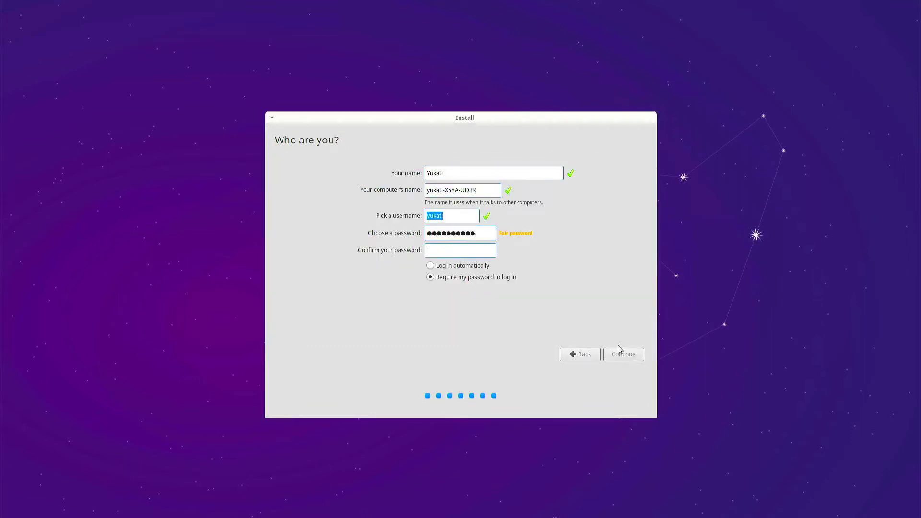
type("*")
left_click(629, 360)
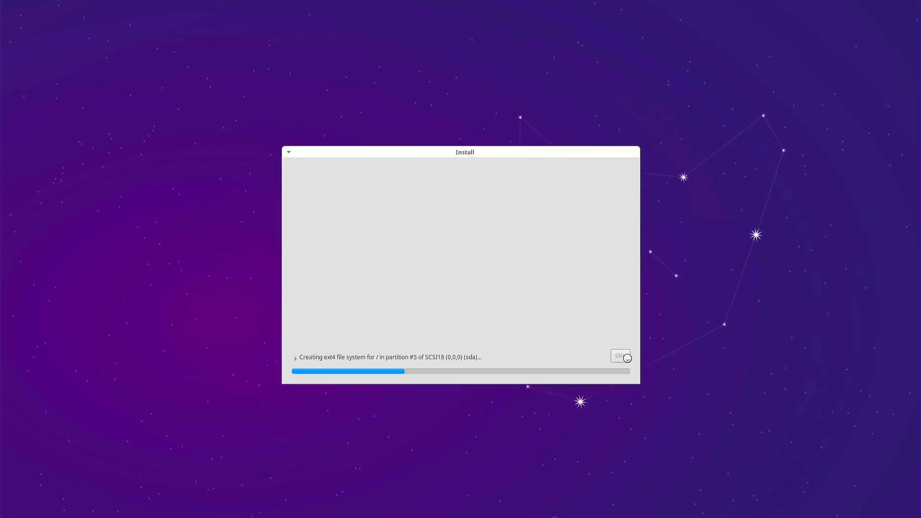
Step: Expand the installer's detailed log while Xubuntu installs
left_click(303, 362)
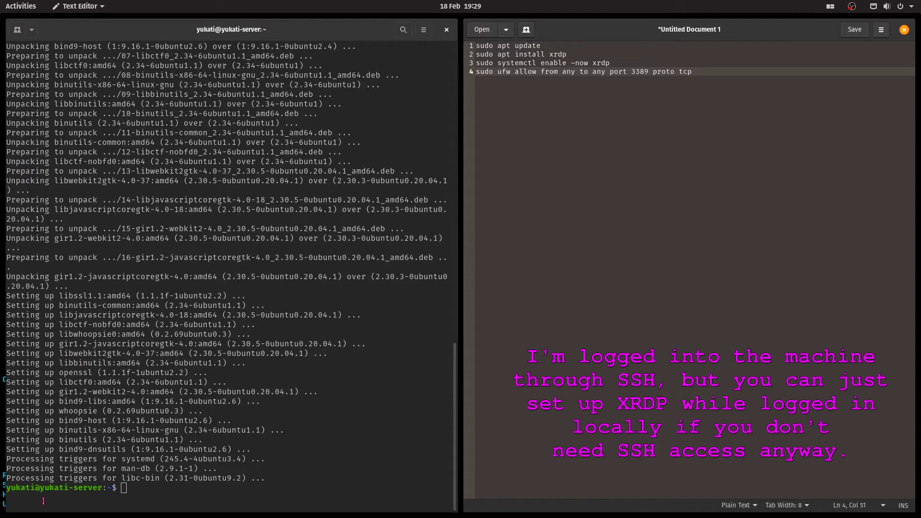
Step: Remove the stray text from the notes and clear the terminal screen
type("cl")
key("BackSpace")
left_click(141, 496)
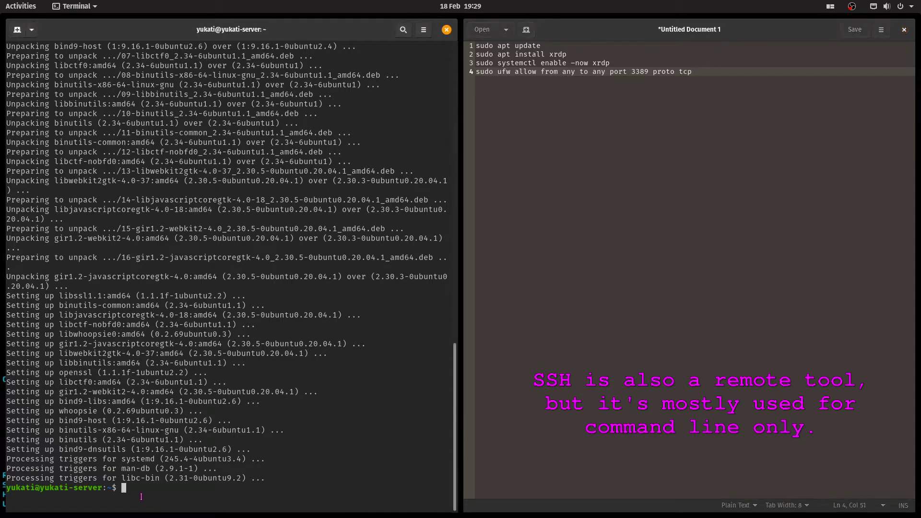
type("clear")
key("Return")
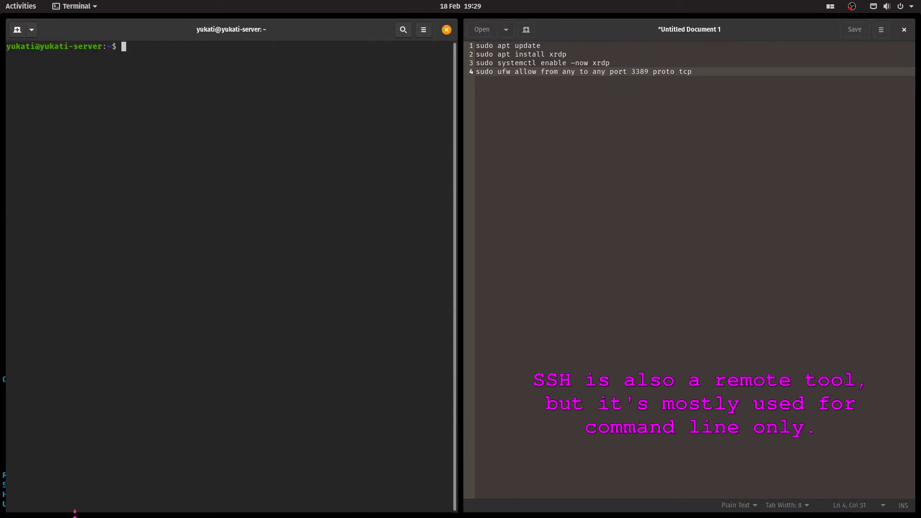
Step: Run sudo apt update, then sudo apt install xrdp, confirming with y
type("sudo apt update")
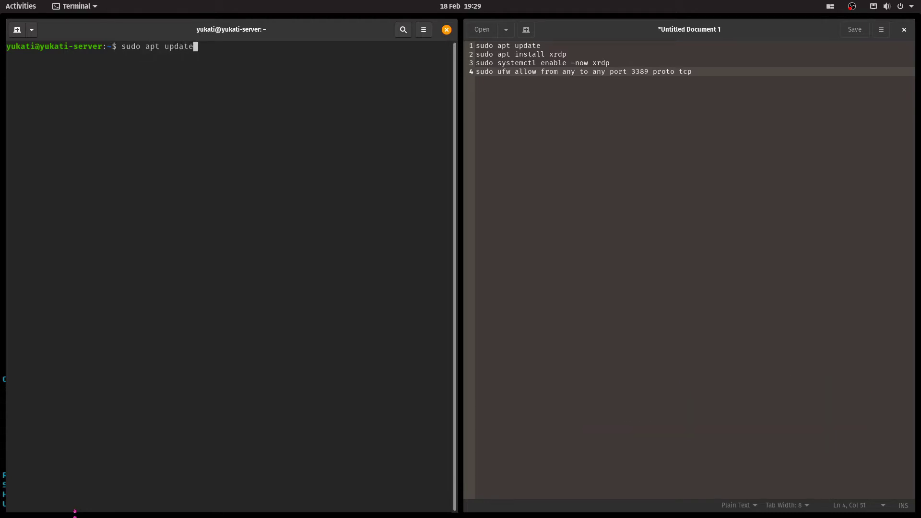
key("Return")
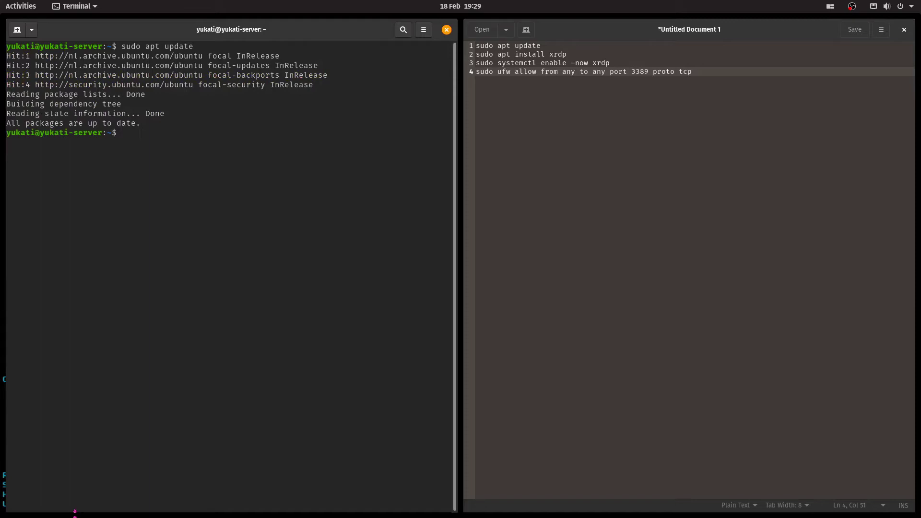
type("sudo apt install xrdp")
key("Return")
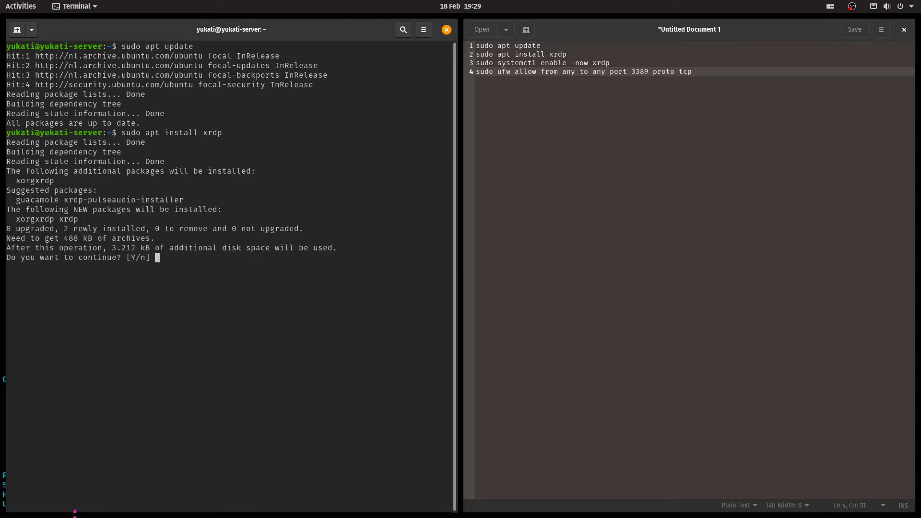
type("y")
key("Return")
Step: Copy the systemctl enable command from line 3 of the notes
left_click_drag(620, 63, 478, 64)
right_click(479, 63)
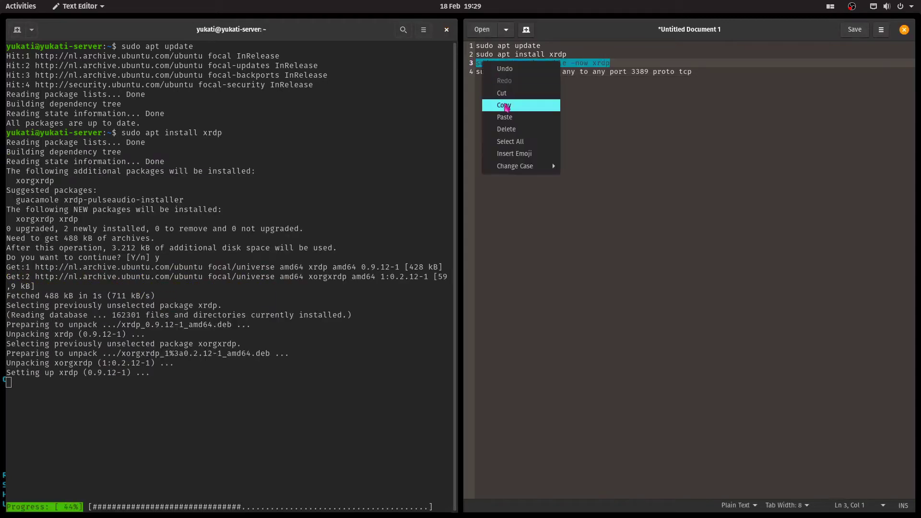
left_click(508, 106)
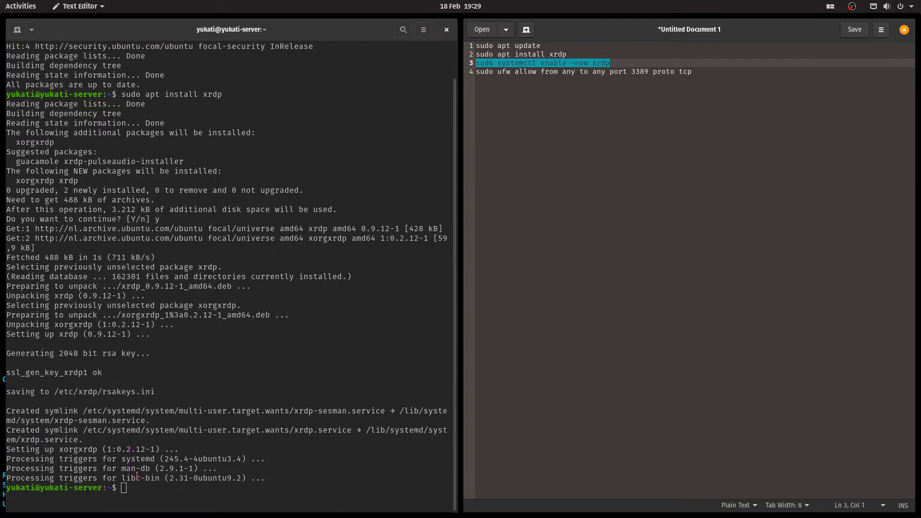
Step: Paste and run 'sudo systemctl enable --now xrdp' in the terminal
right_click(129, 459)
left_click(154, 411)
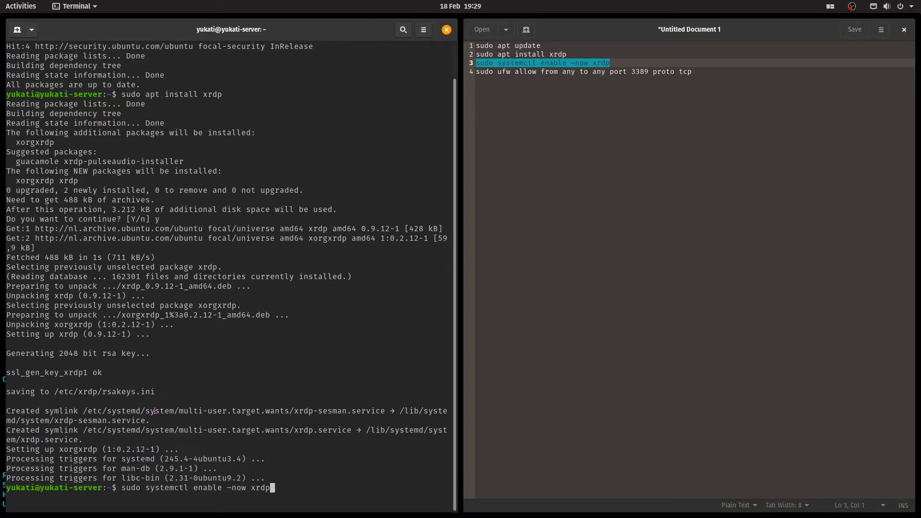
key("Return")
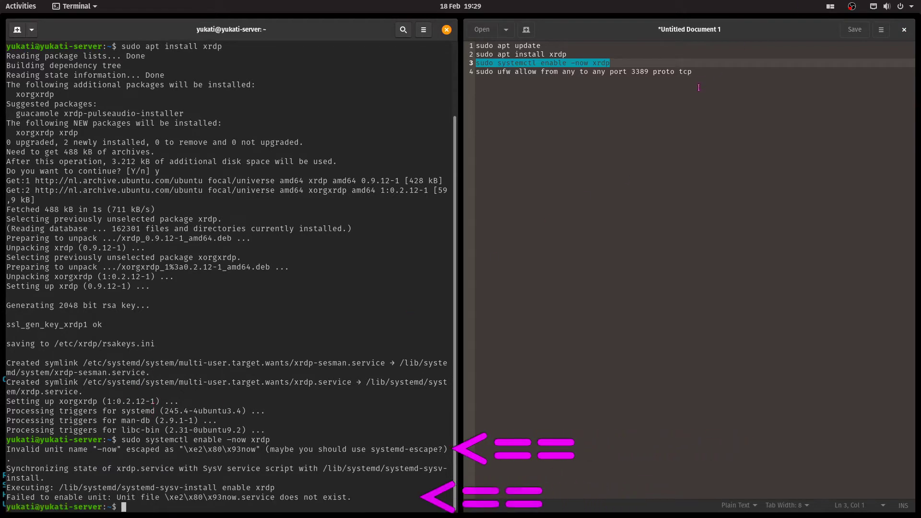
Step: Copy the ufw rule from line 4 and run it to allow TCP port 3389
left_click_drag(680, 90, 455, 74)
right_click(524, 72)
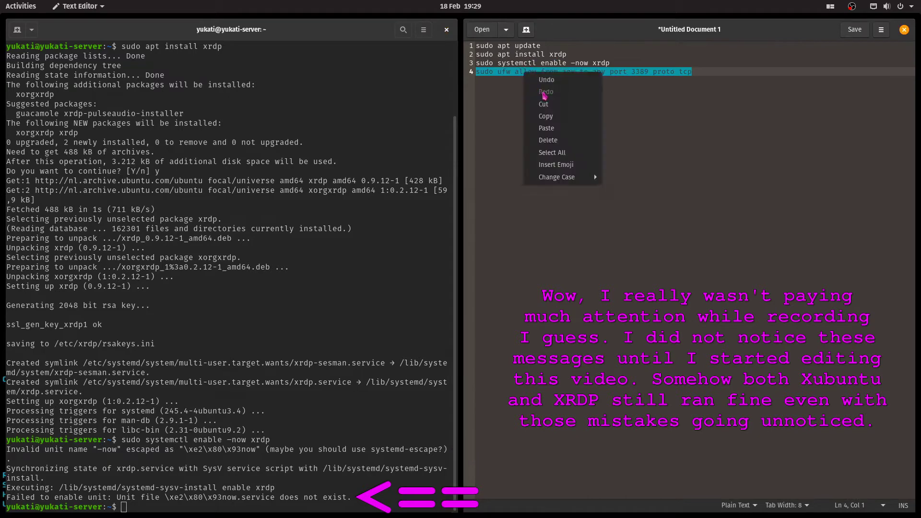
left_click(543, 115)
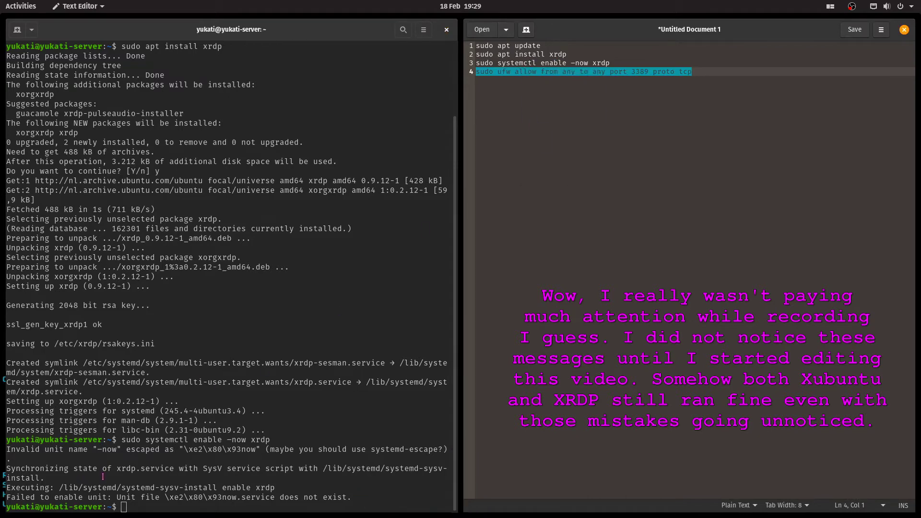
right_click(126, 507)
left_click(144, 425)
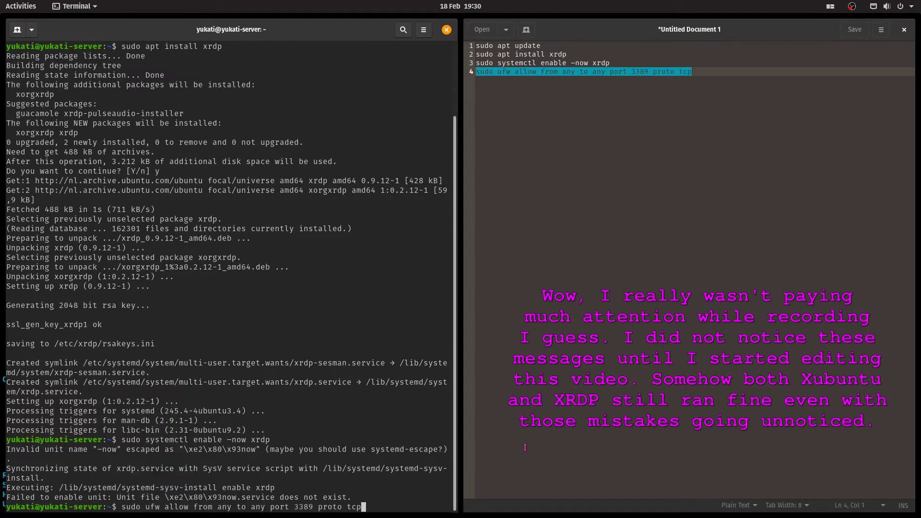
key("Return")
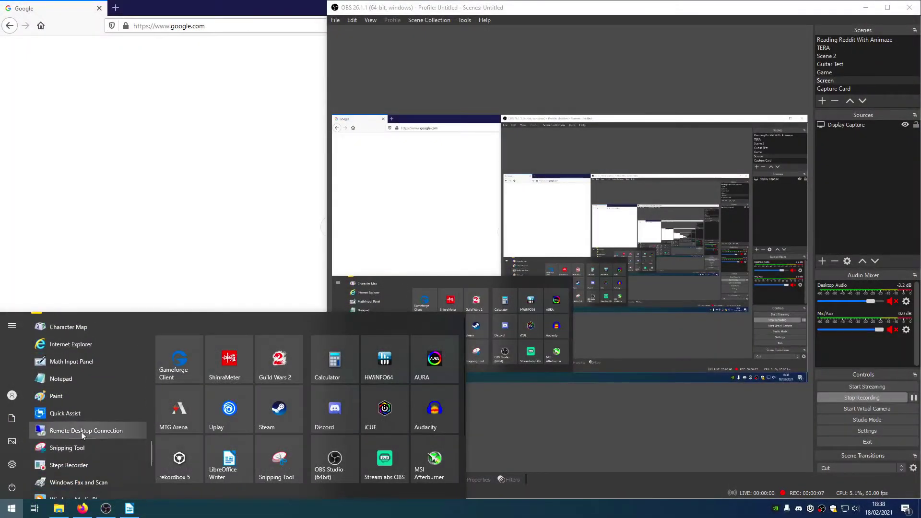
Step: In Remote Desktop Connection, always ask for credentials, trim the computer-name prefix from the username, and enter the password
left_click(83, 430)
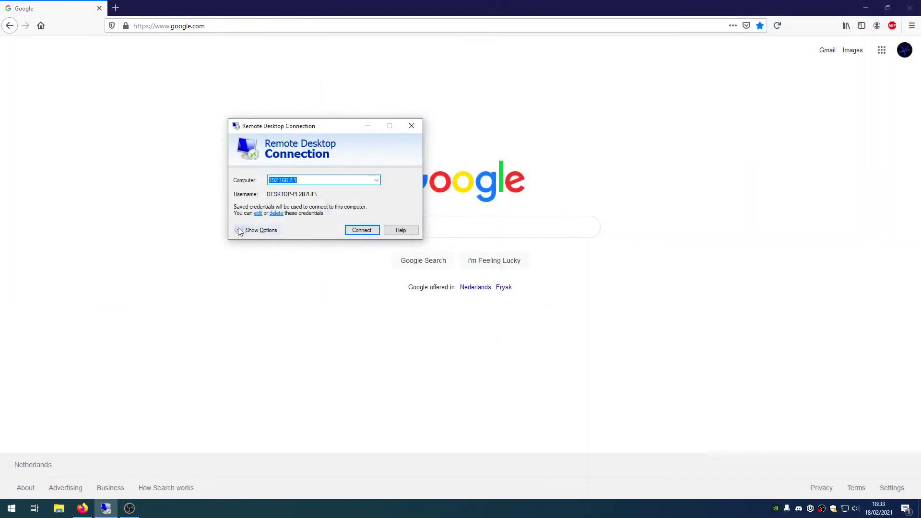
left_click(237, 231)
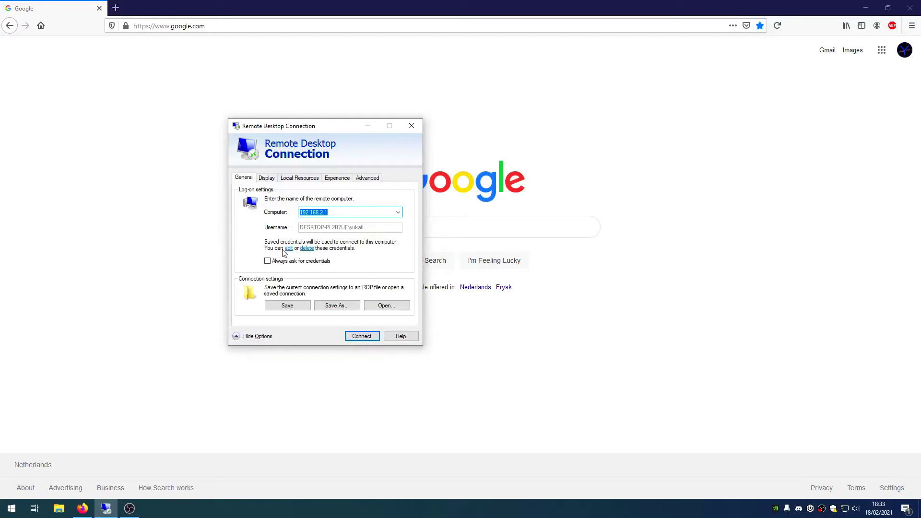
left_click(267, 261)
left_click(349, 227)
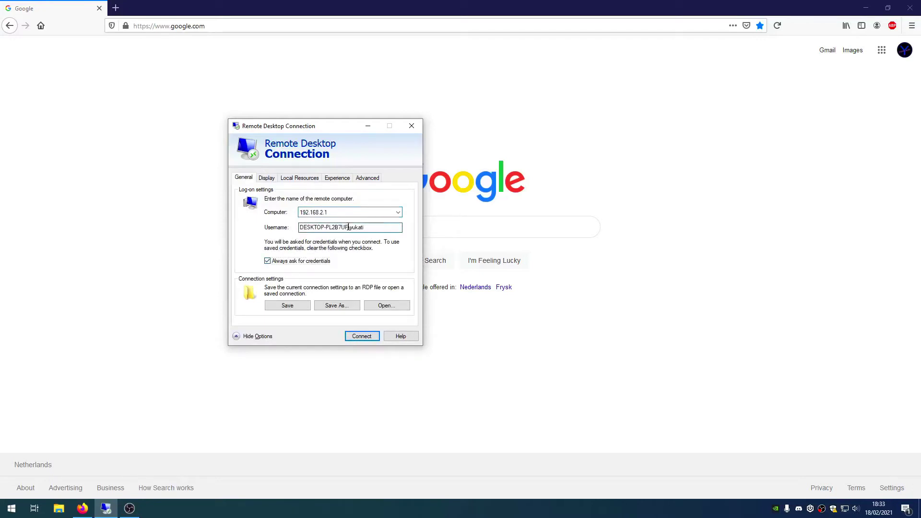
left_click_drag(350, 227, 208, 232)
key("BackSpace")
left_click(360, 337)
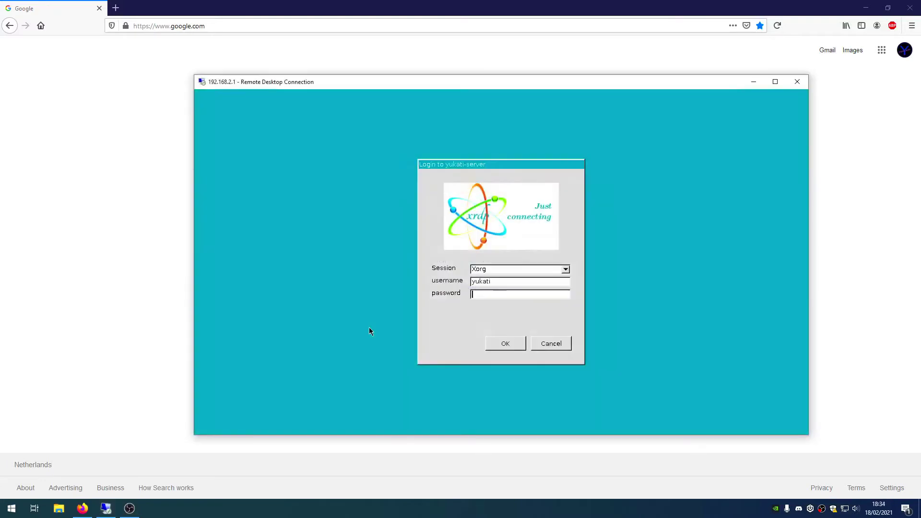
type("***********")
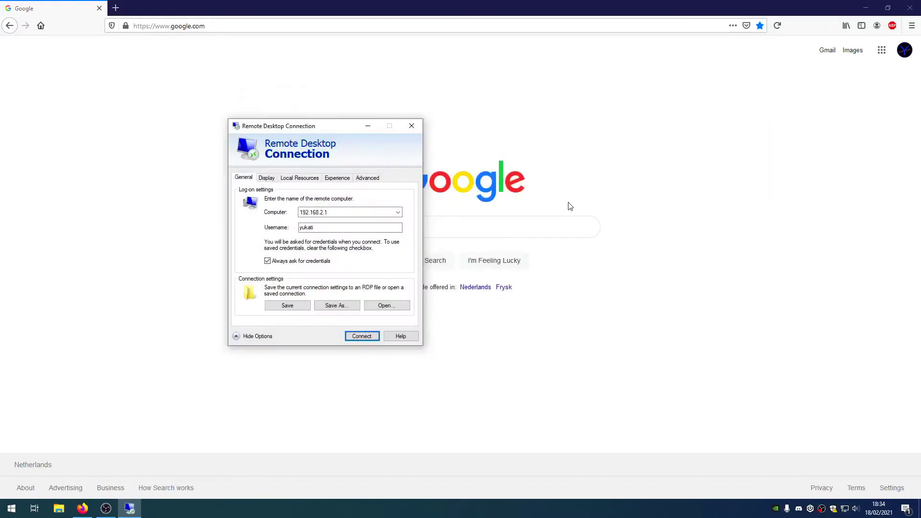
Step: Set the colour depth to High Colour (16 bit) and turn off persistent bitmap caching
left_click(267, 177)
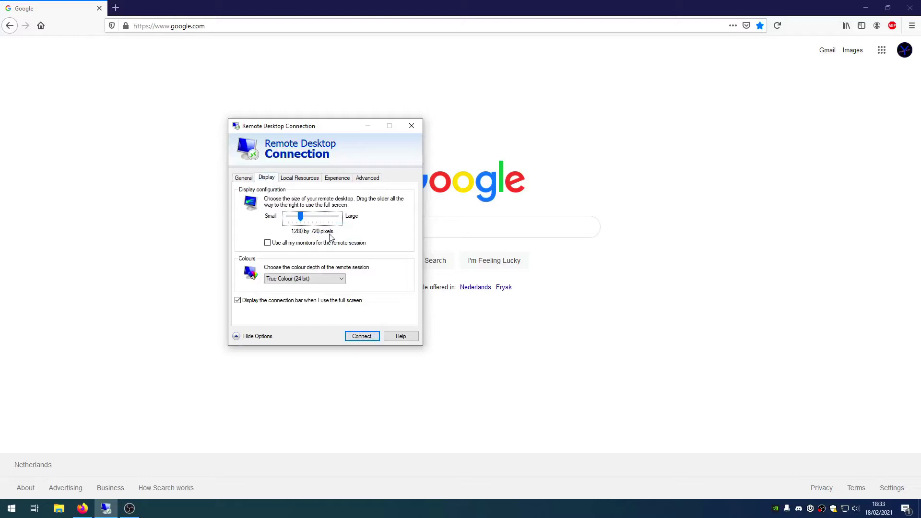
left_click(338, 279)
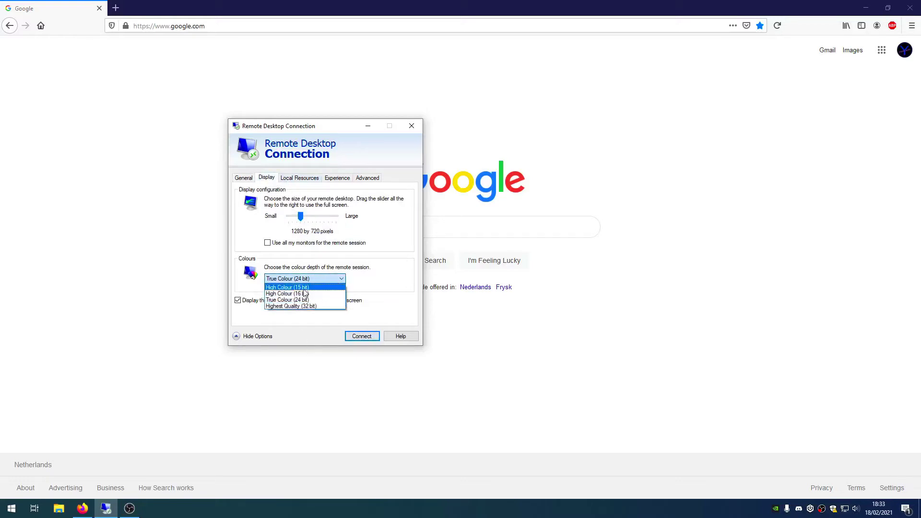
left_click(306, 300)
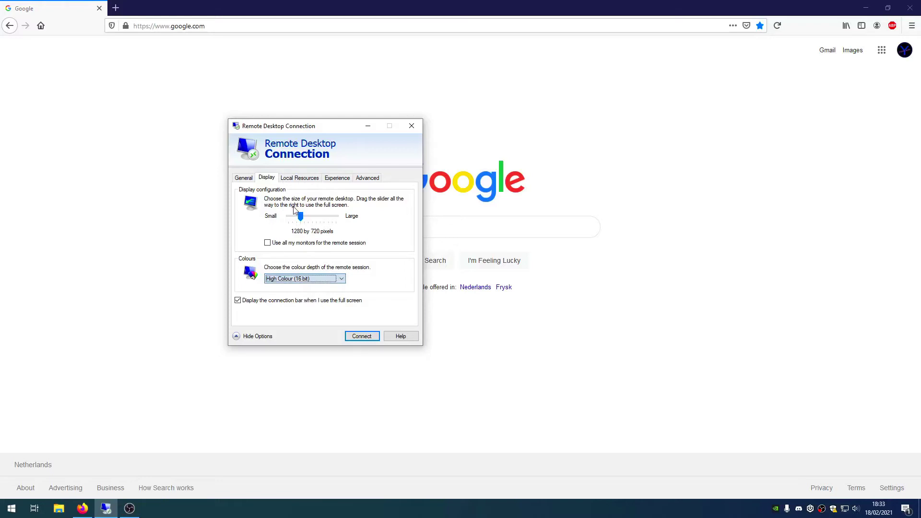
left_click(300, 179)
left_click(335, 179)
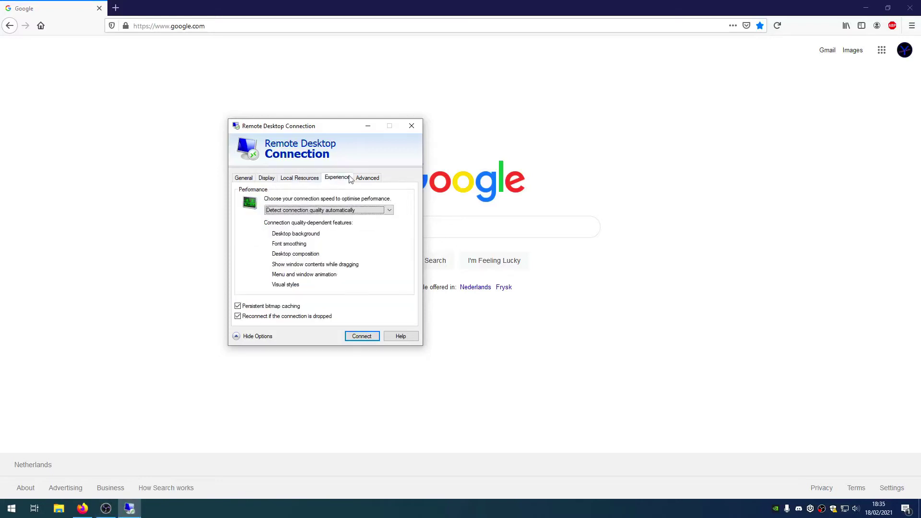
left_click(366, 178)
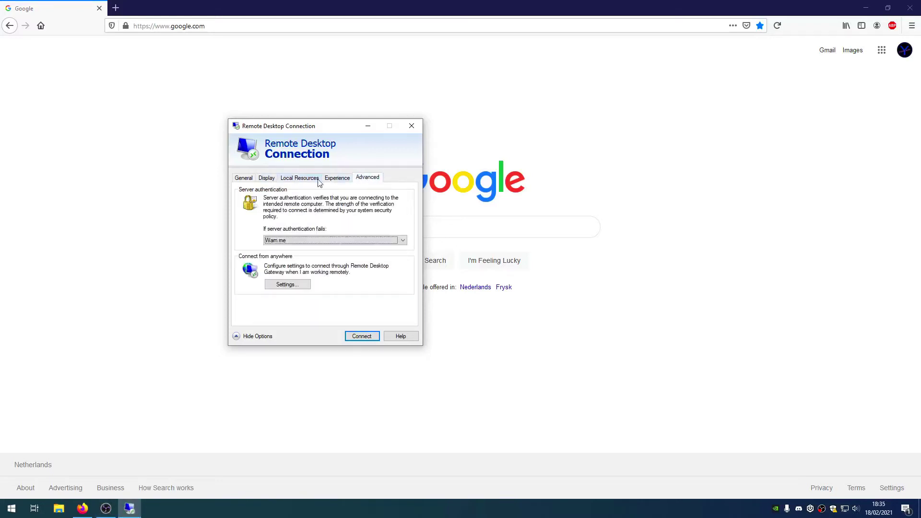
left_click(334, 178)
left_click(265, 178)
left_click(336, 179)
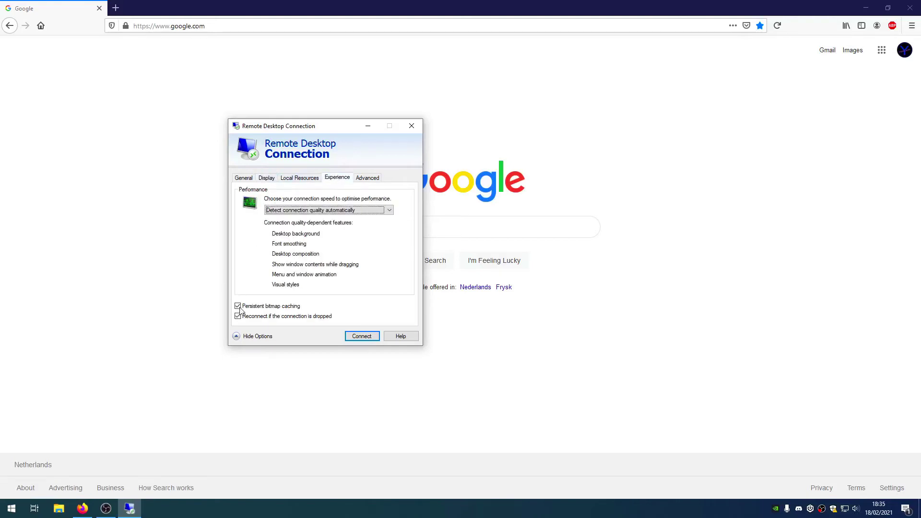
left_click(238, 306)
Step: Connect to 192.168.2.1 and log in to the xrdp Xorg session with the account password
left_click(359, 337)
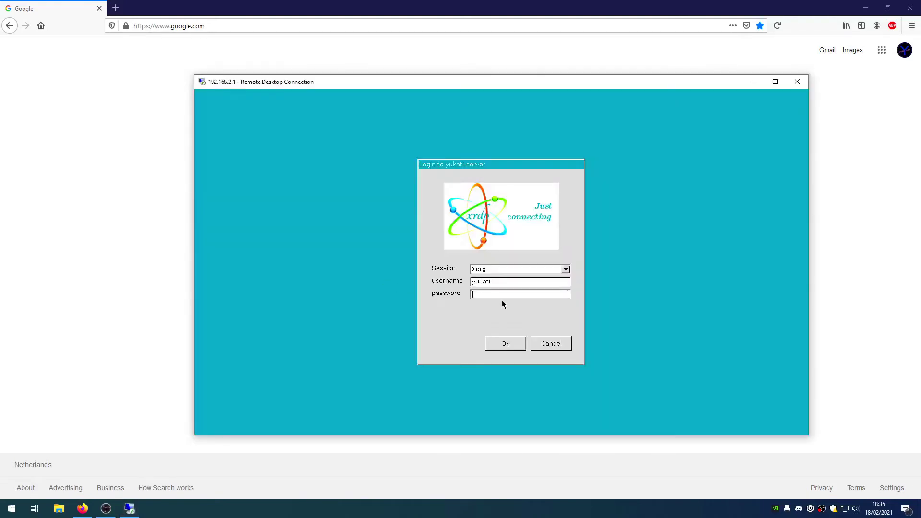
left_click(566, 270)
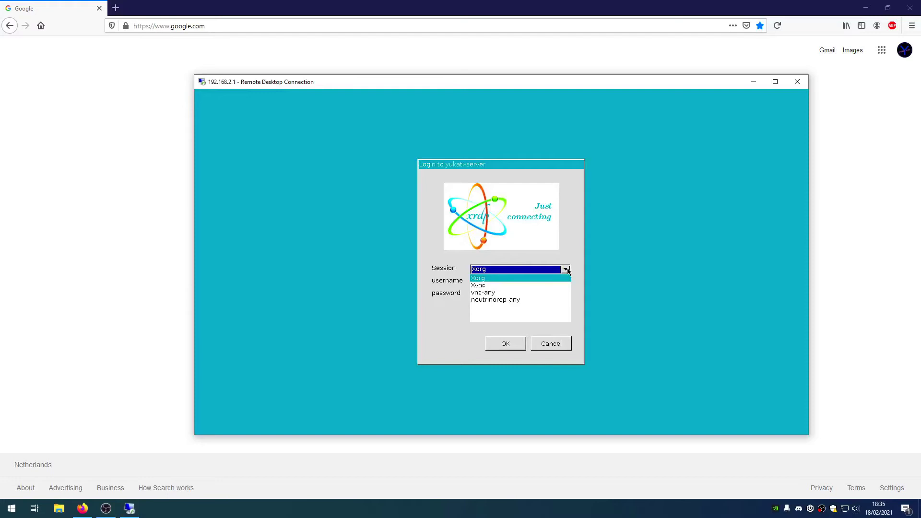
left_click(508, 278)
left_click(501, 293)
type("*****")
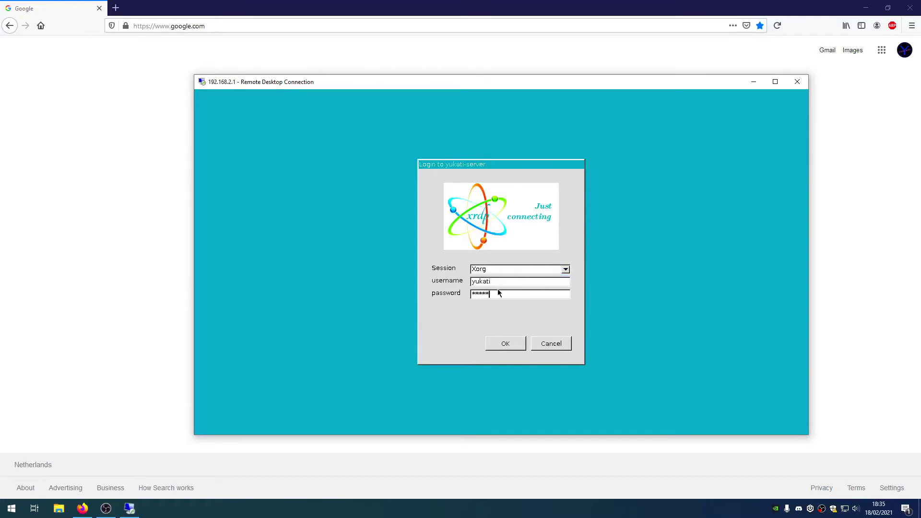
left_click(506, 345)
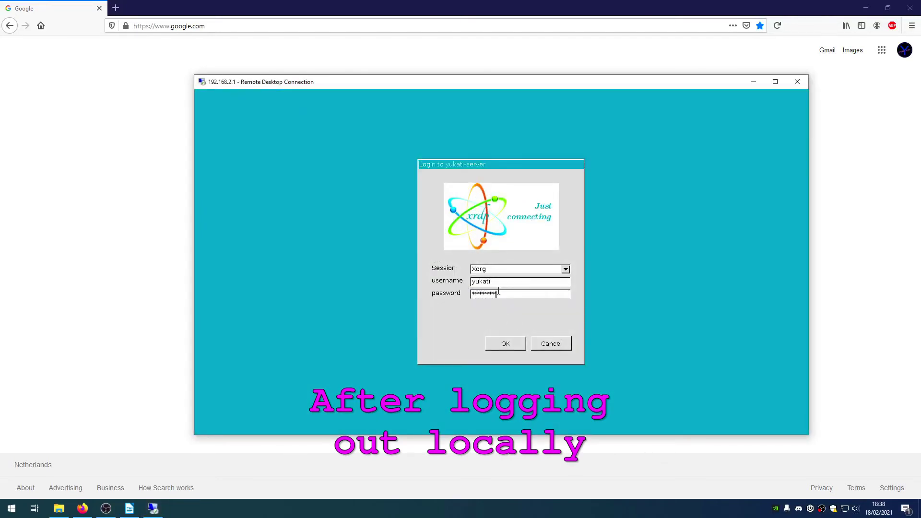
type("***")
key("Return")
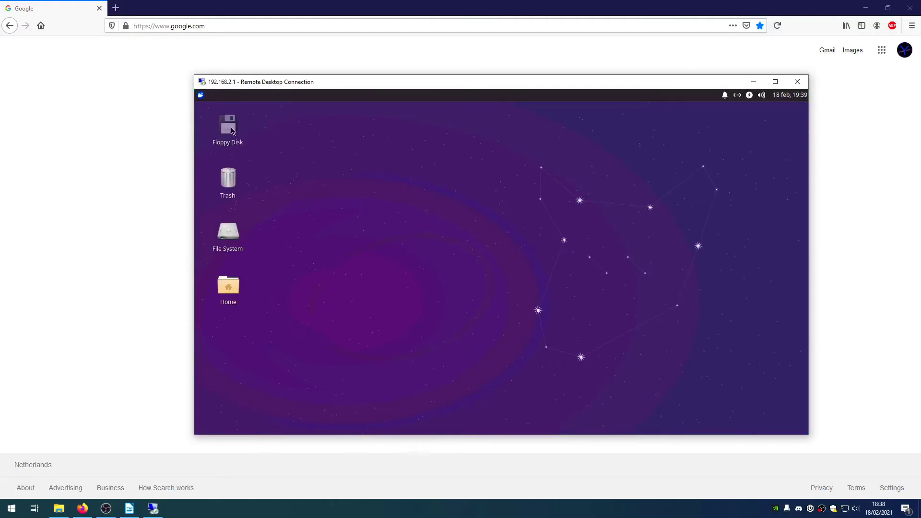
Step: Open and close a remote terminal, then browse the root File System and close it
left_click(200, 95)
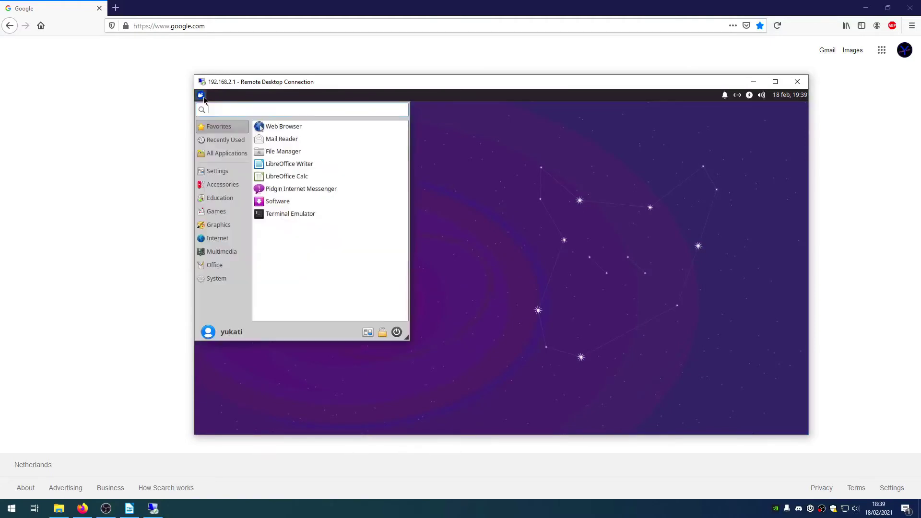
left_click(287, 214)
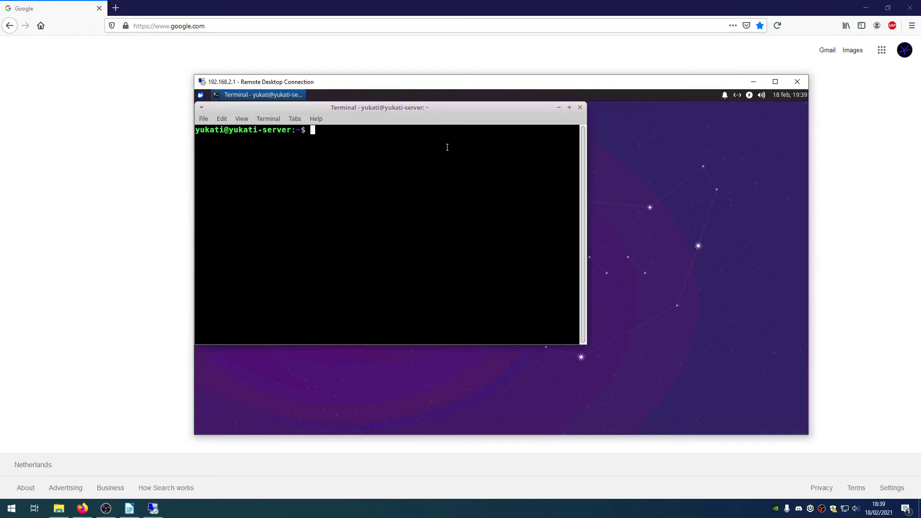
left_click(580, 108)
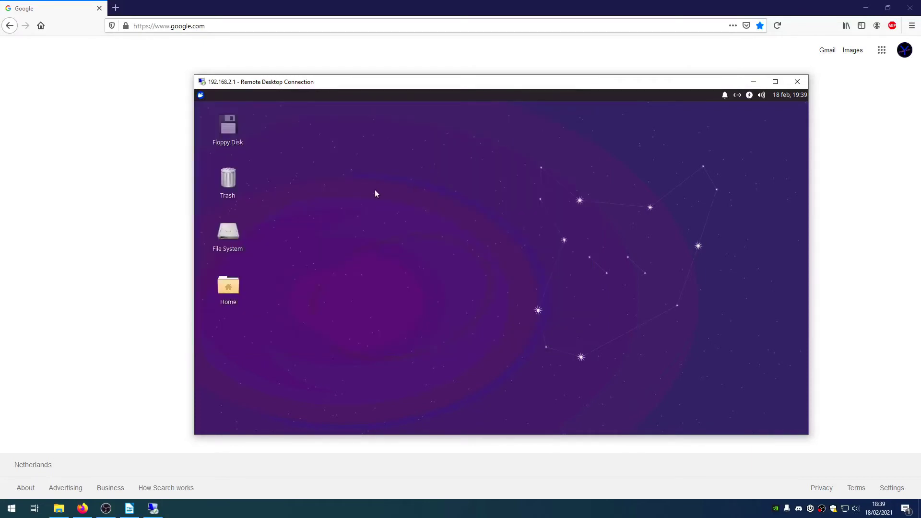
double_click(225, 237)
left_click(495, 108)
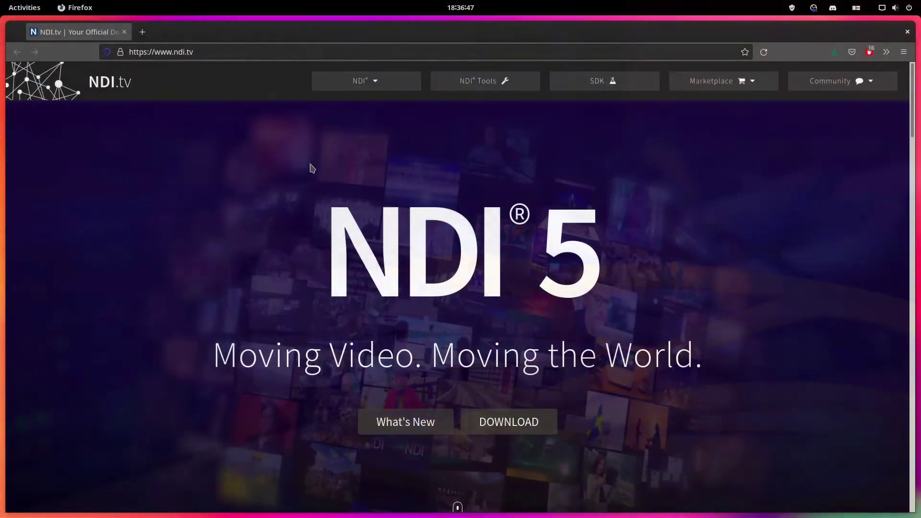
Step: Open the NDI TOOLS link in a new tab and switch to that tab
scroll(312, 168, "down", 3)
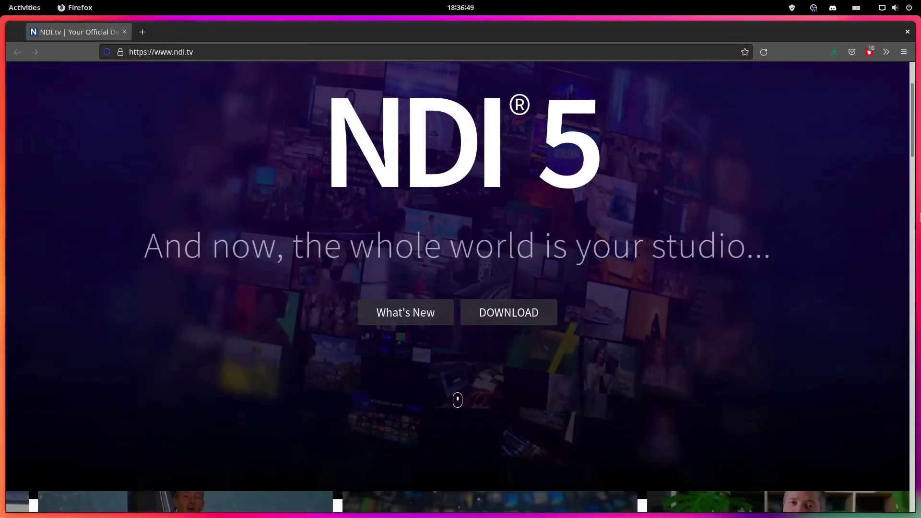
scroll(855, 235, "down", 5)
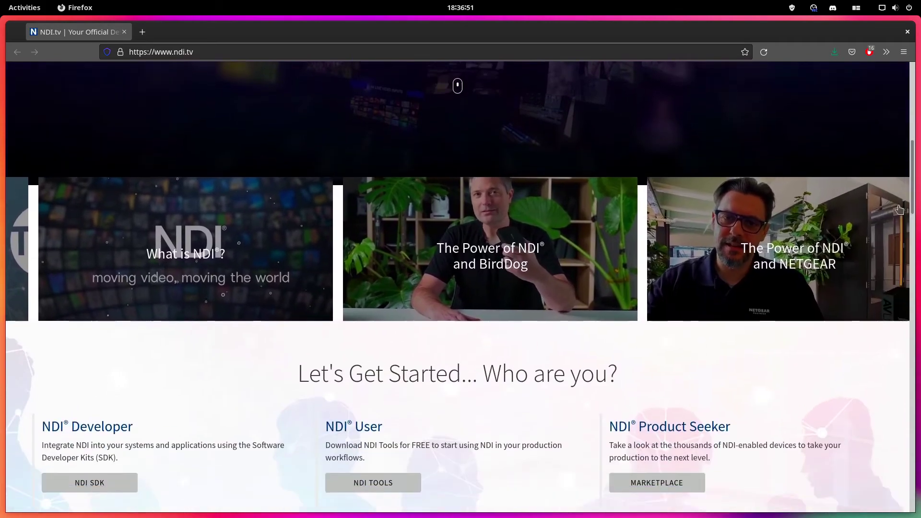
scroll(901, 207, "down", 3)
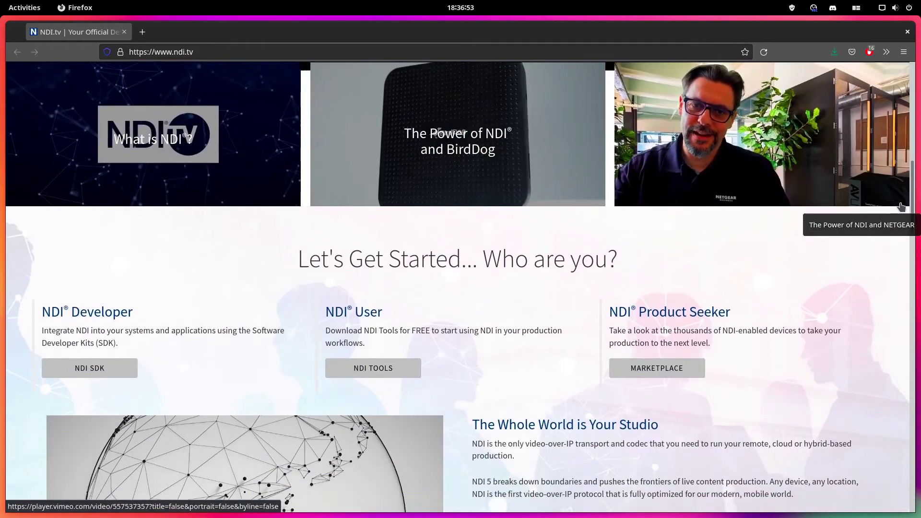
scroll(900, 207, "down", 1)
scroll(378, 150, "down", 2)
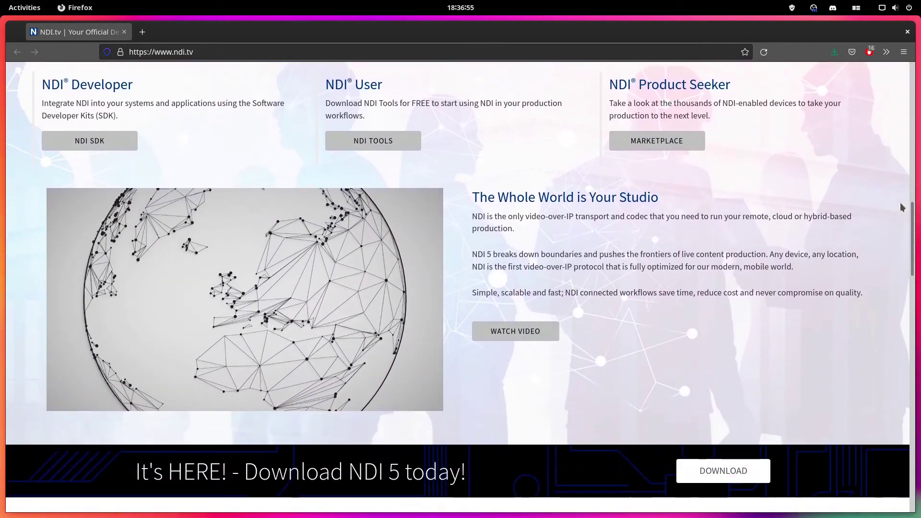
right_click(378, 145)
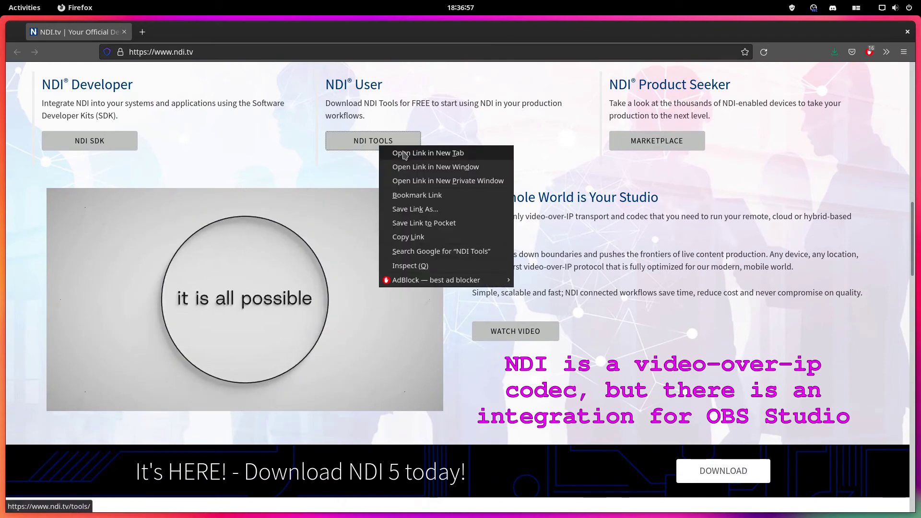
left_click(403, 154)
left_click(165, 32)
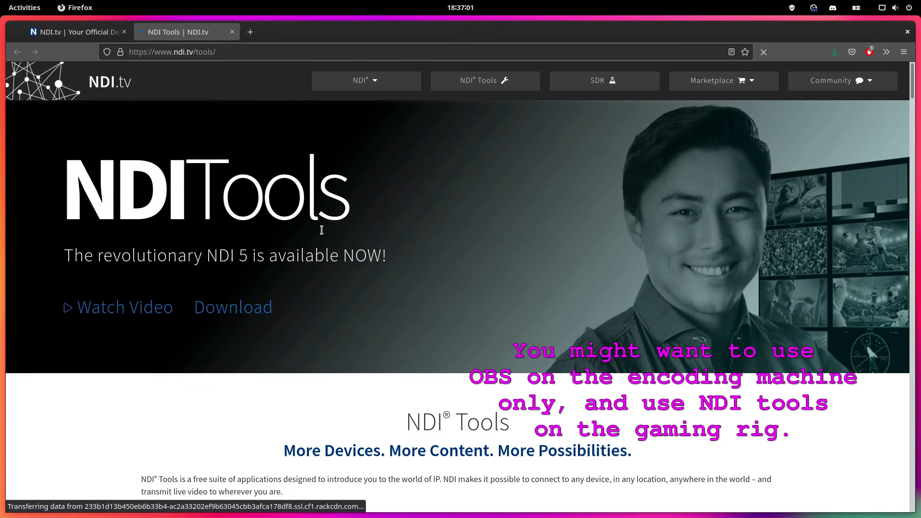
Step: Scroll the Tools page down to the Windows 5.0.5.0 and Mac 5.0.5.4 download cards
scroll(392, 232, "down", 2)
scroll(805, 233, "down", 2)
scroll(805, 235, "down", 4)
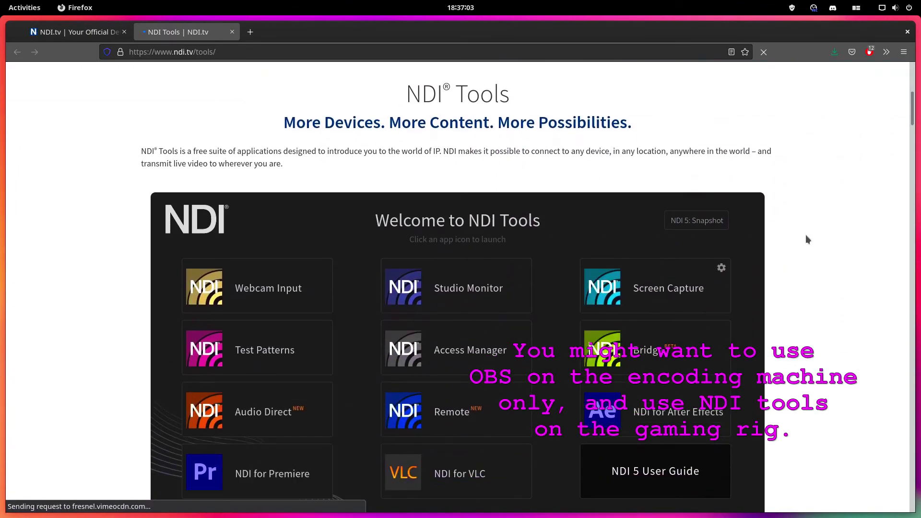
scroll(805, 234, "down", 8)
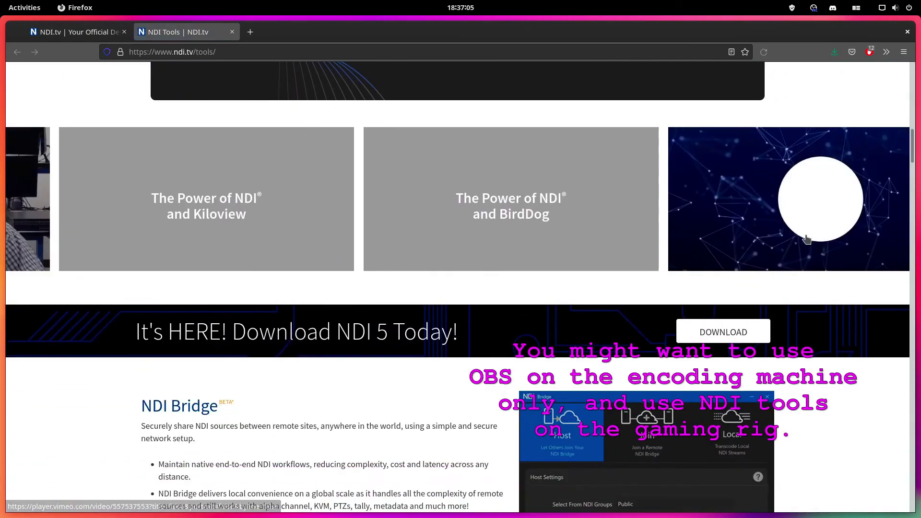
scroll(807, 238, "down", 2)
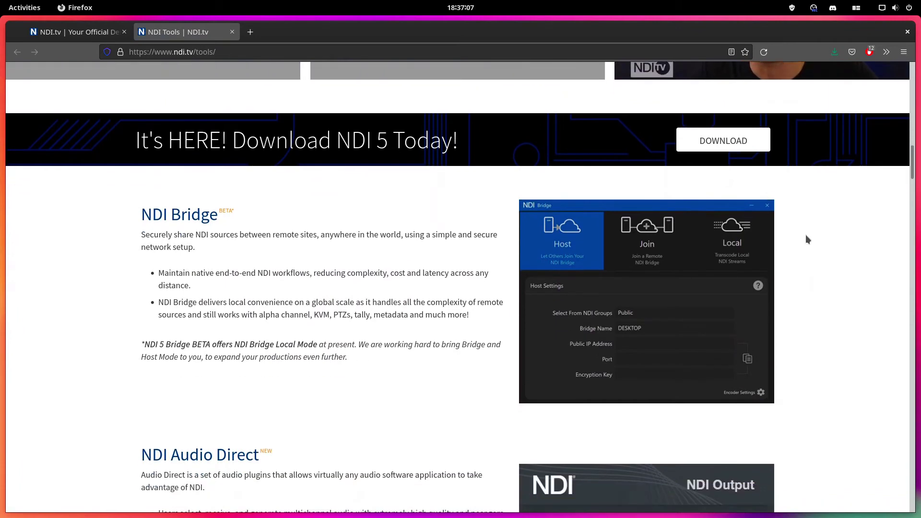
scroll(807, 238, "down", 2)
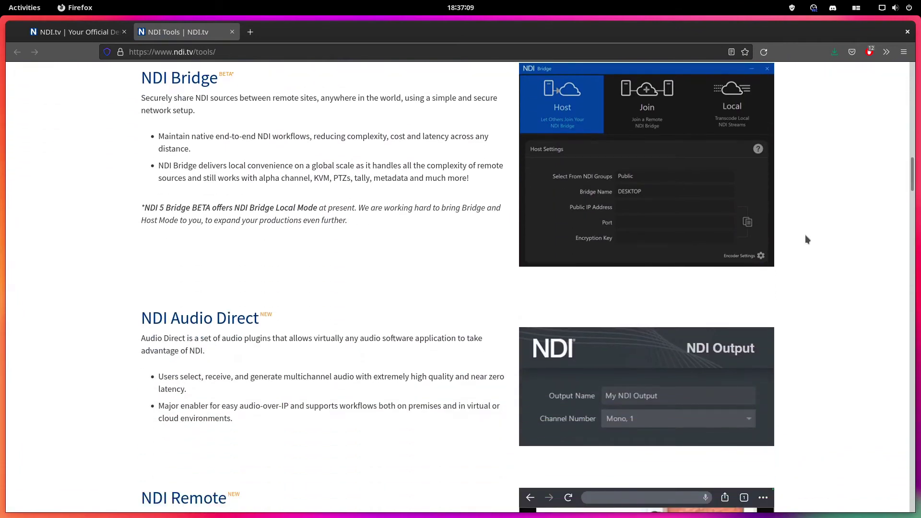
scroll(806, 236, "down", 4)
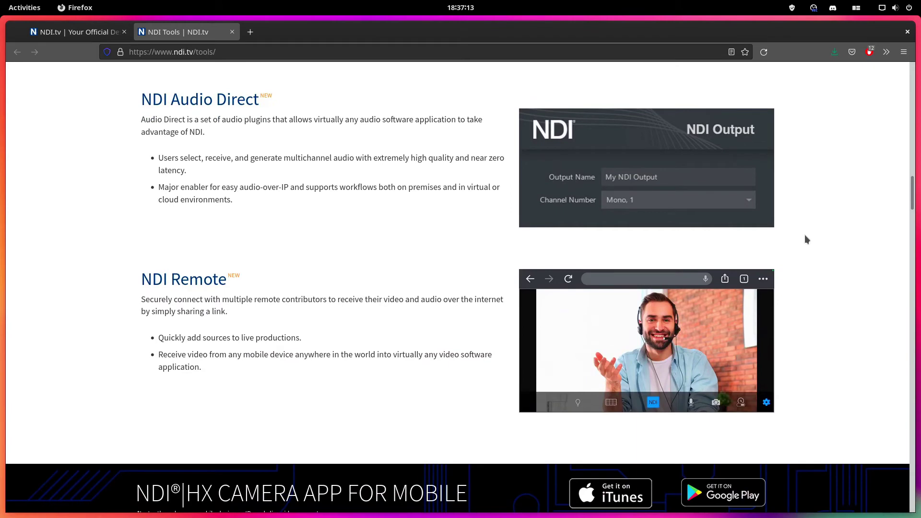
scroll(805, 238, "down", 6)
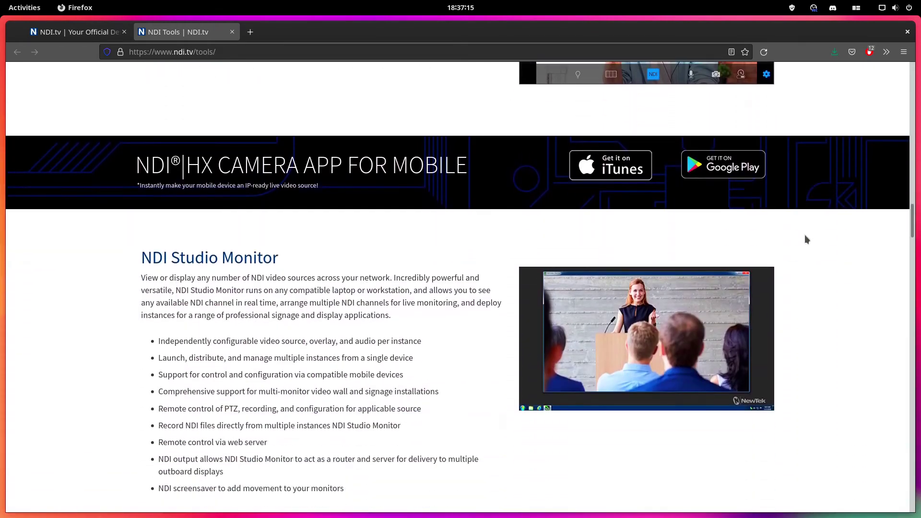
scroll(806, 238, "down", 5)
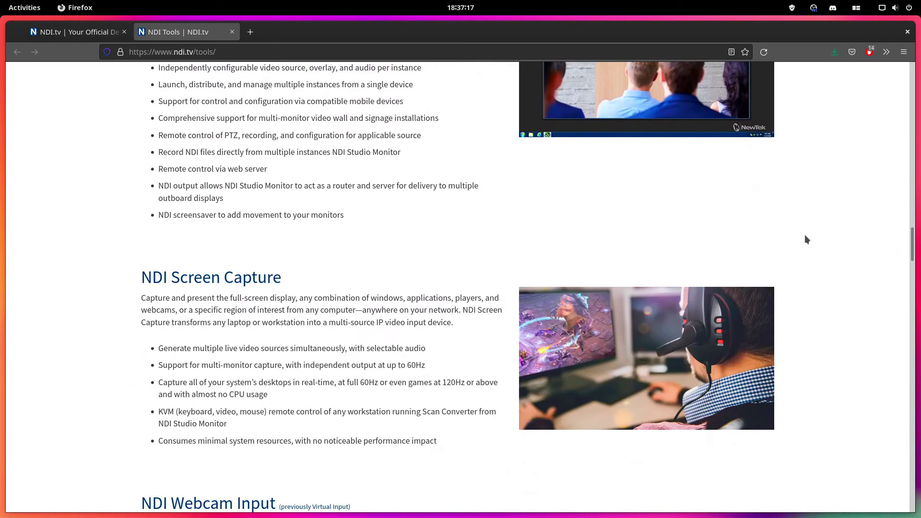
scroll(805, 238, "down", 3)
scroll(804, 234, "down", 3)
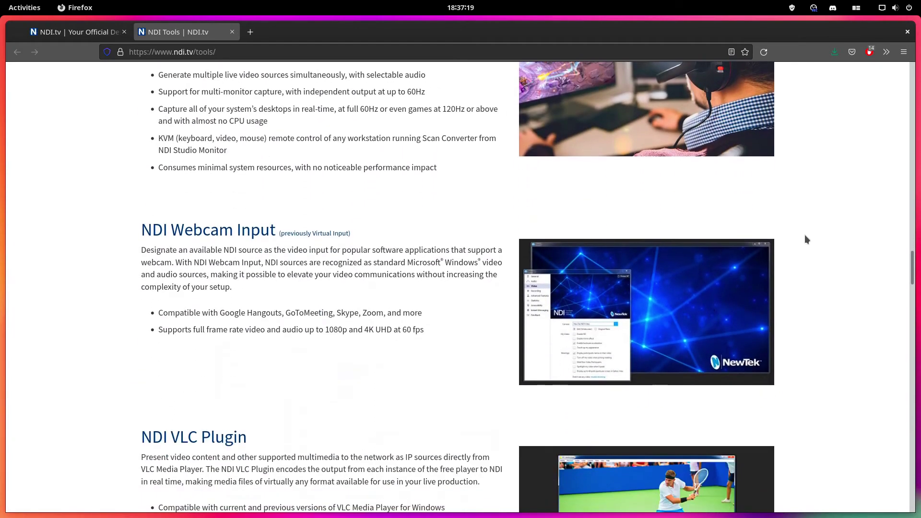
scroll(804, 234, "down", 1)
scroll(804, 235, "down", 10)
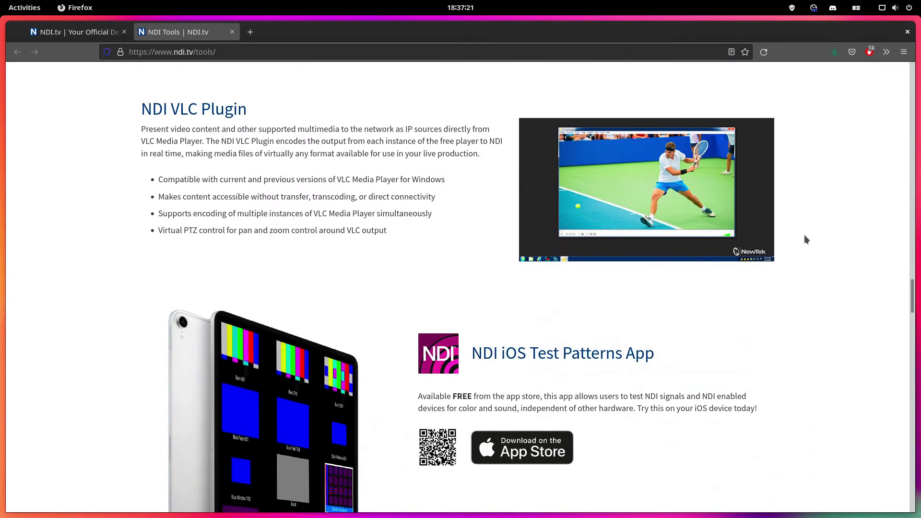
scroll(804, 234, "down", 6)
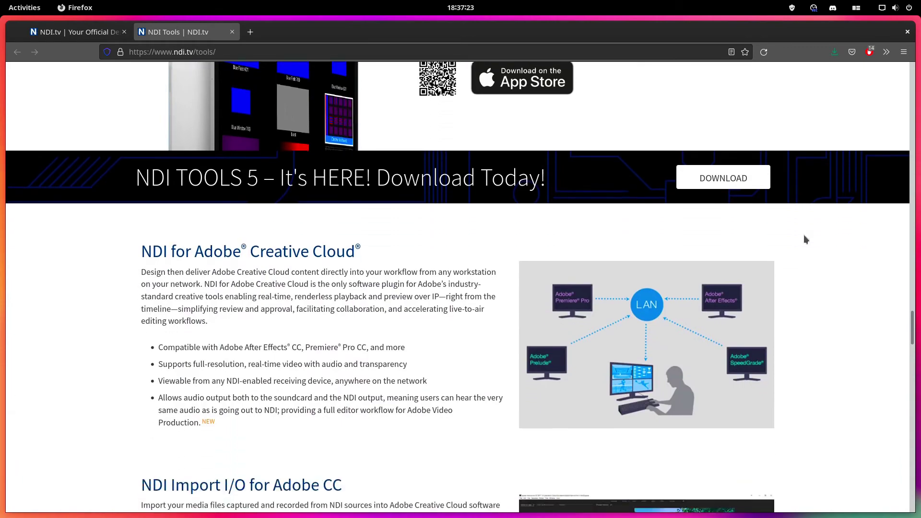
scroll(804, 235, "down", 7)
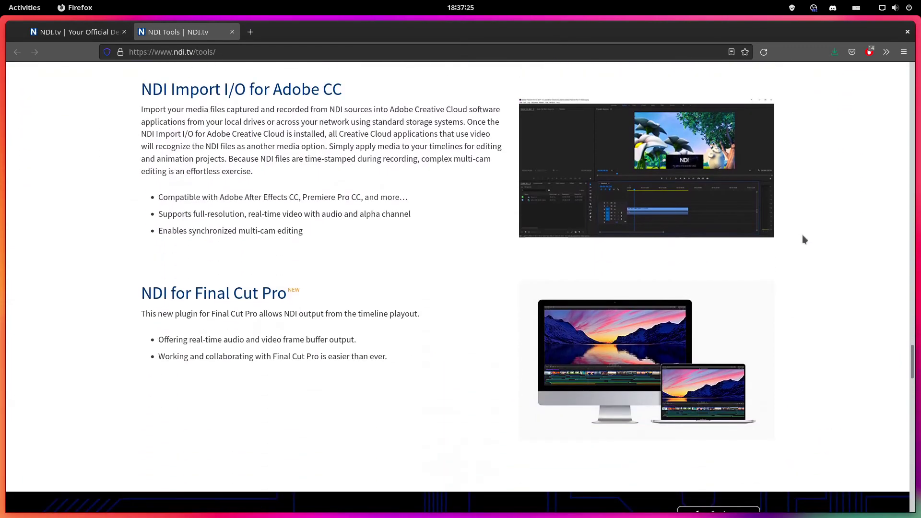
scroll(804, 240, "down", 11)
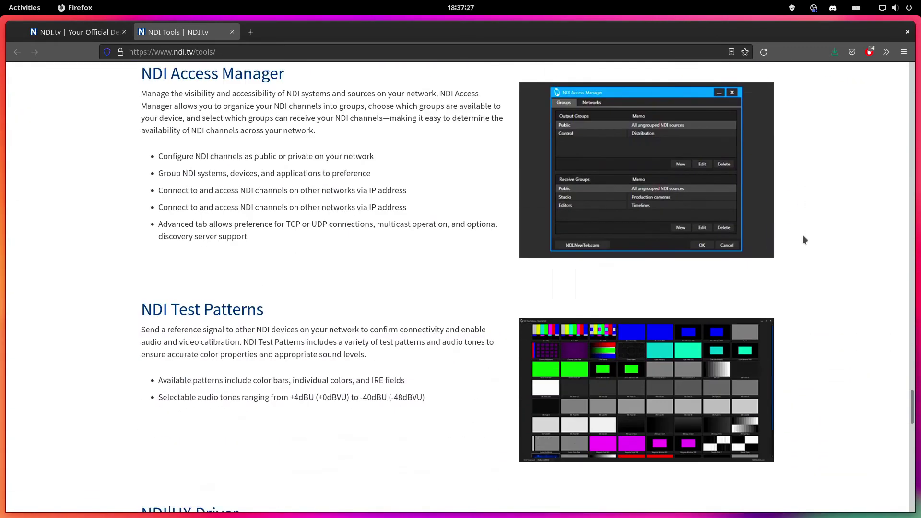
scroll(803, 239, "down", 7)
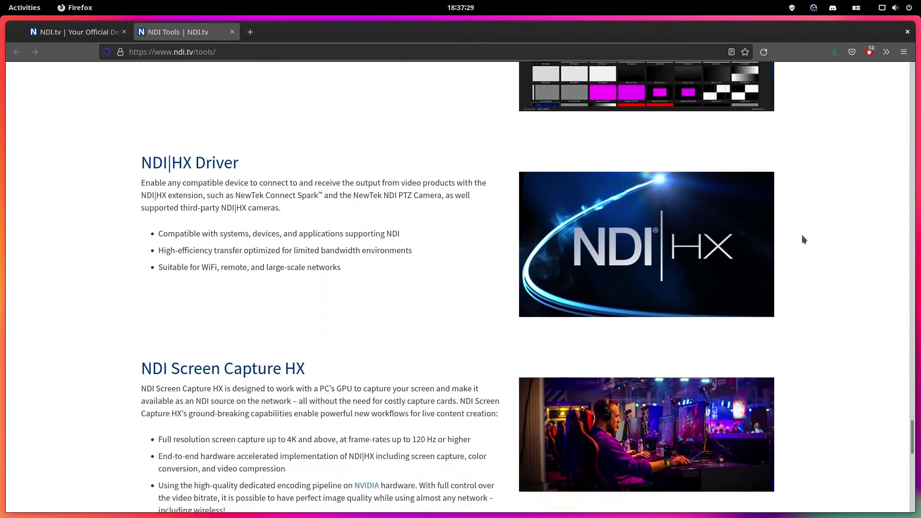
scroll(804, 240, "down", 7)
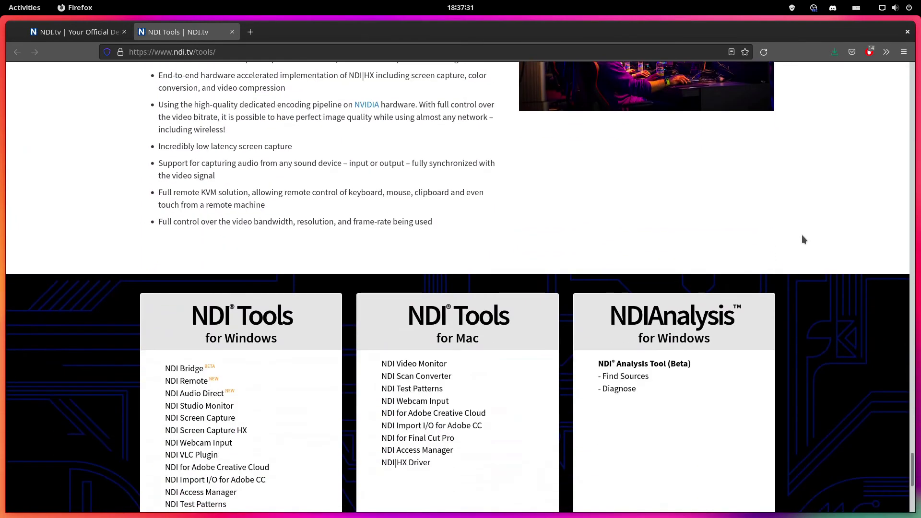
scroll(804, 239, "down", 2)
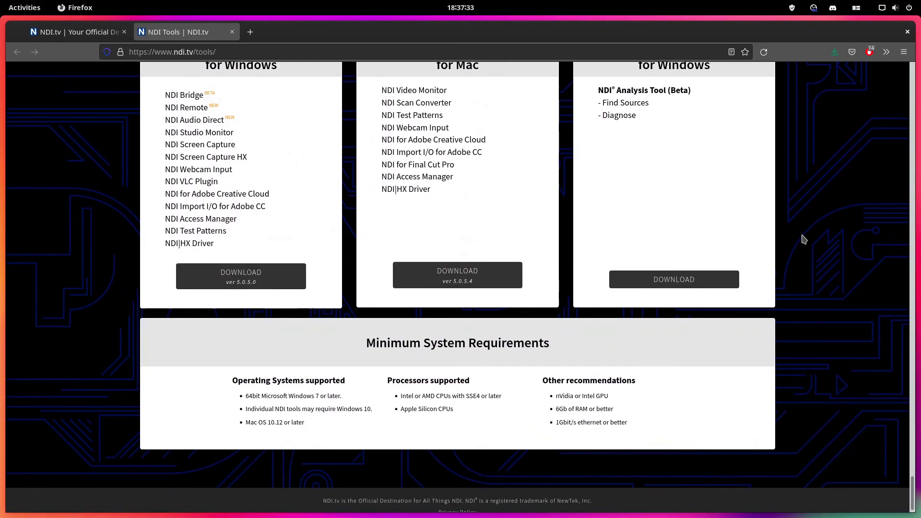